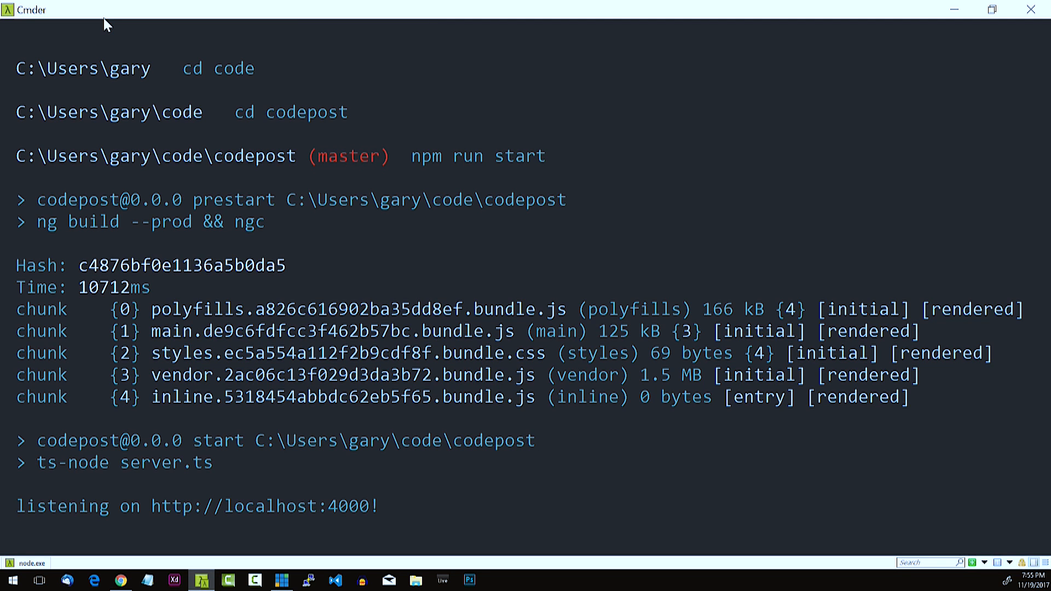
# Step: Leave the running server console and bring the cmder.net tab to the front in Chrome
pyautogui.rightClick(182, 568)
pyautogui.click(174, 567)
pyautogui.click(121, 582)
pyautogui.scroll(10, 172, 404)
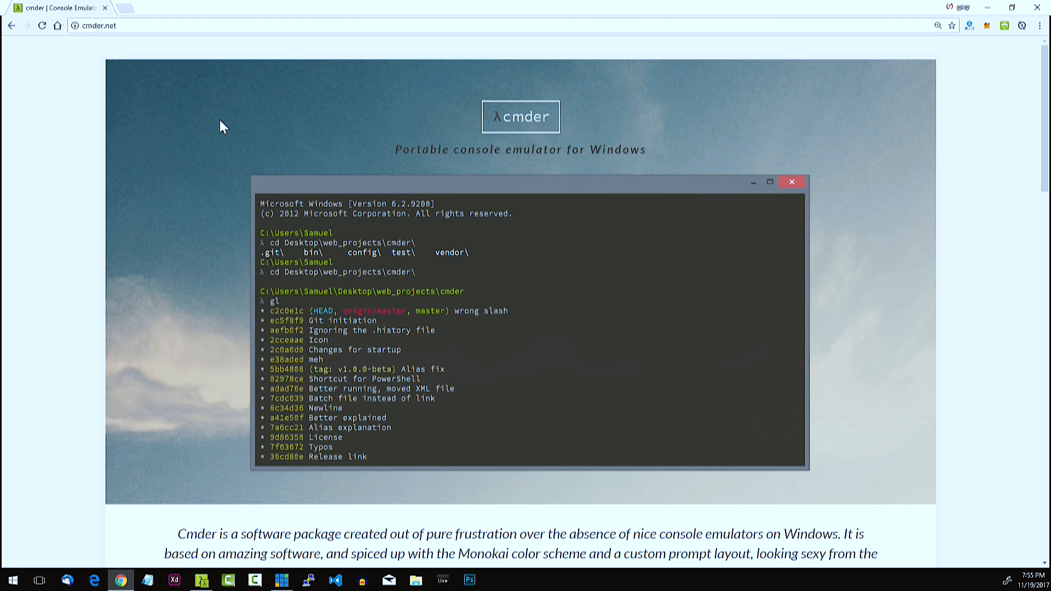
pyautogui.scroll(-5, 219, 121)
pyautogui.scroll(-5, 247, 181)
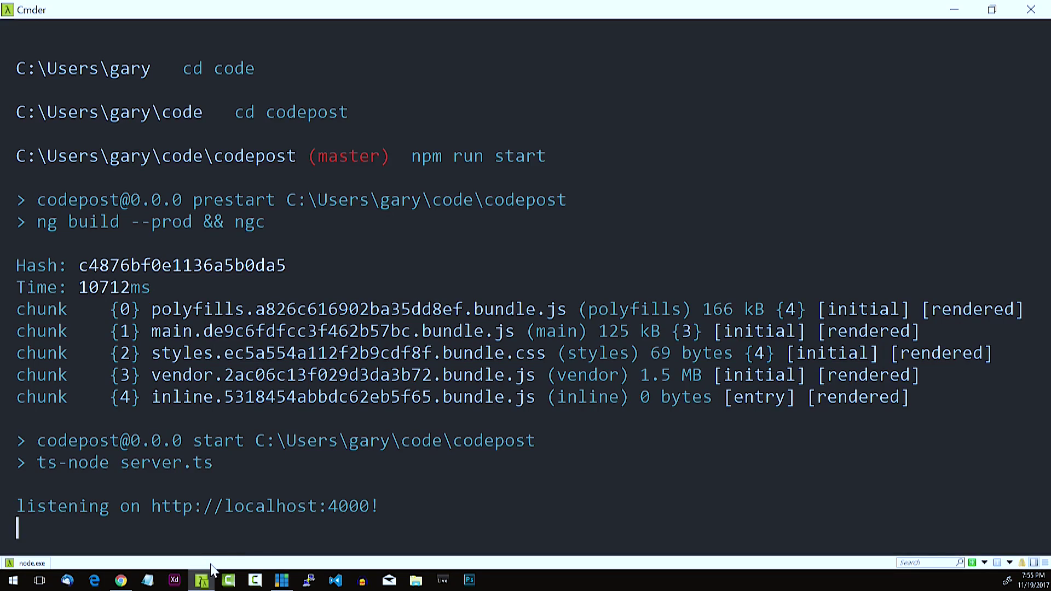
# Step: Bring up the Cmder console's window menu from its status bar
pyautogui.rightClick(221, 567)
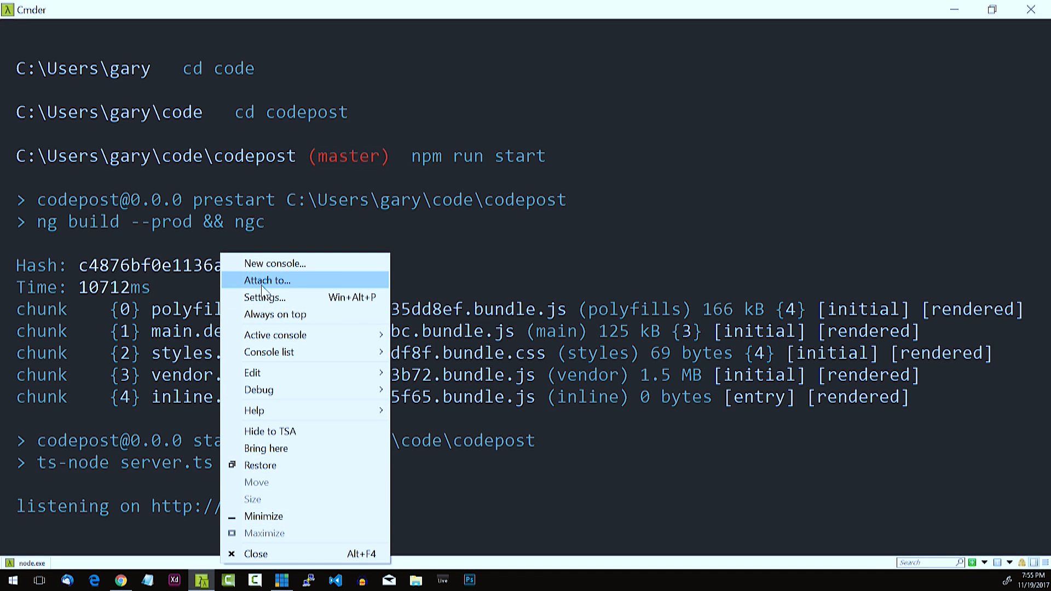
# Step: Import coursetro-cmder.xml through ConEmu Settings, replacing the current settings and dismissing the save reminder
pyautogui.click(279, 301)
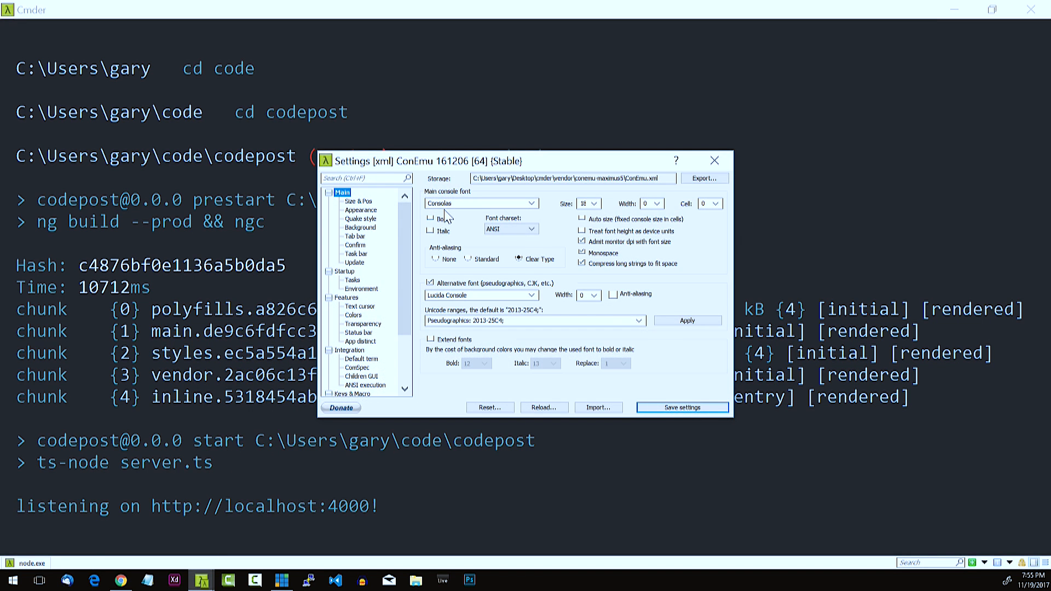
pyautogui.click(599, 409)
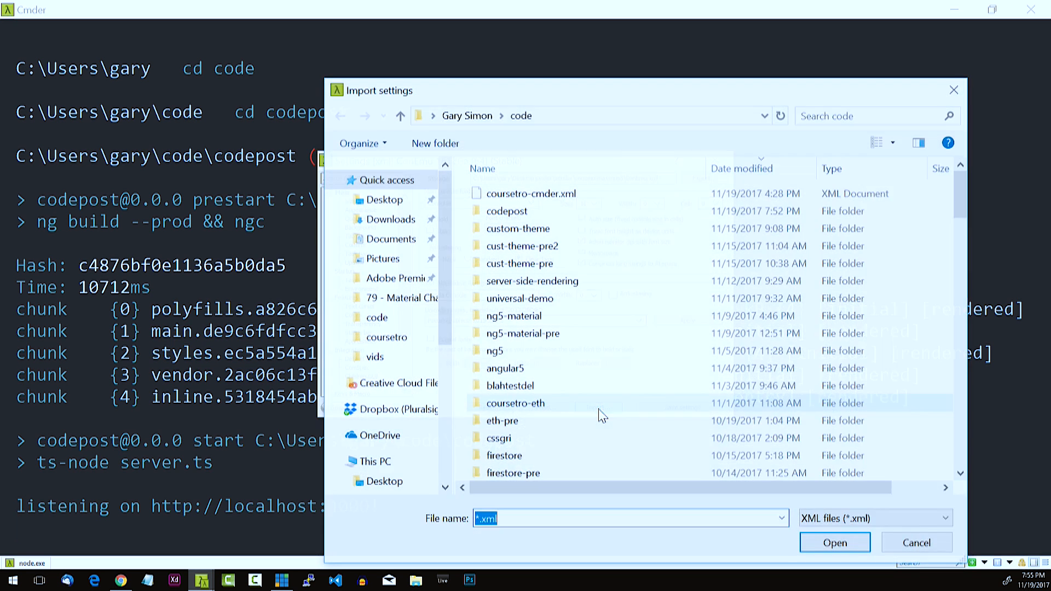
pyautogui.click(520, 197)
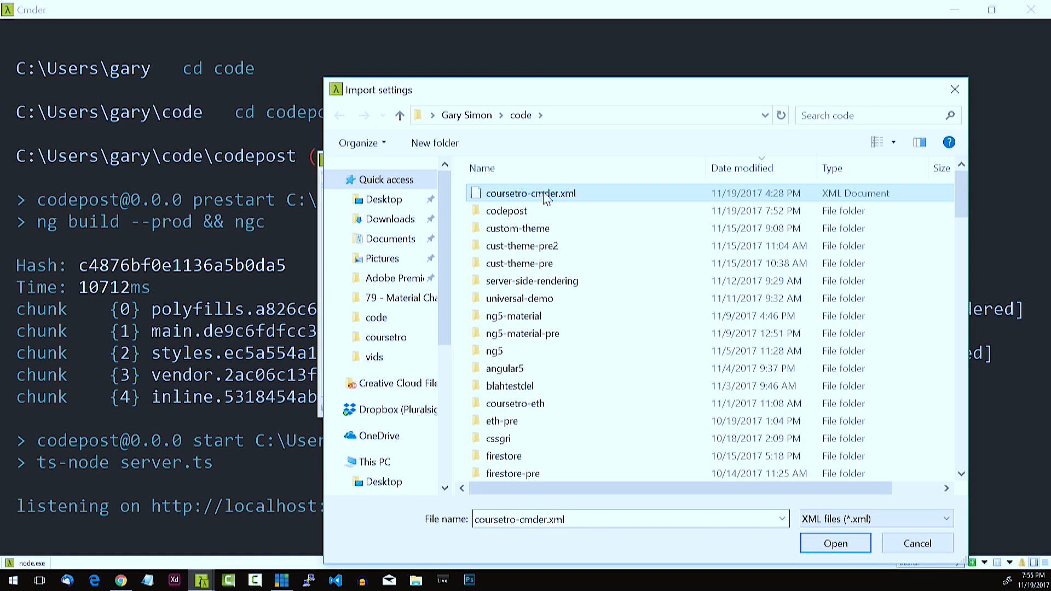
pyautogui.doubleClick(577, 198)
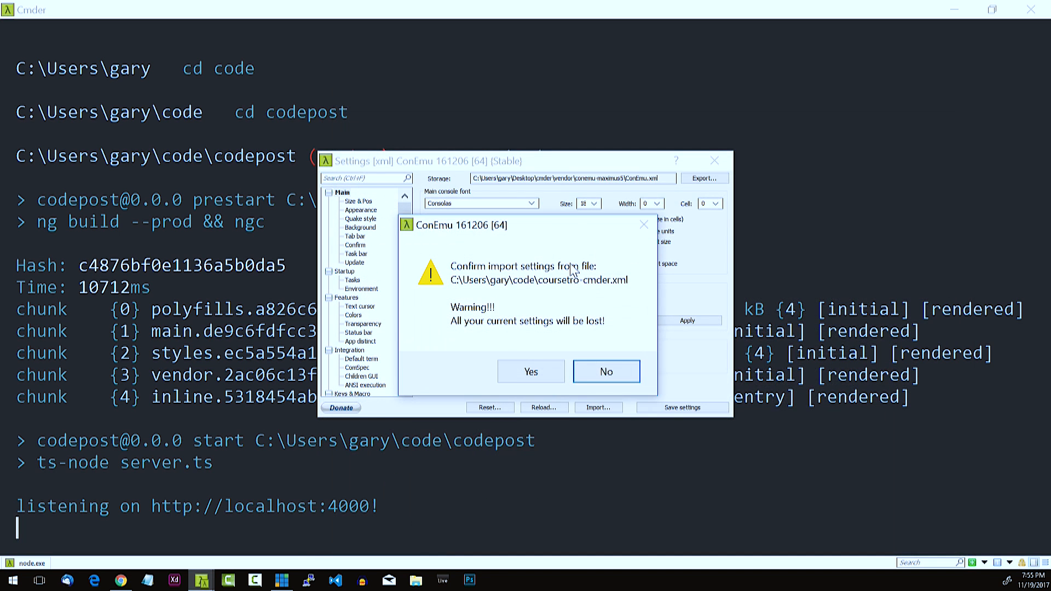
pyautogui.click(532, 372)
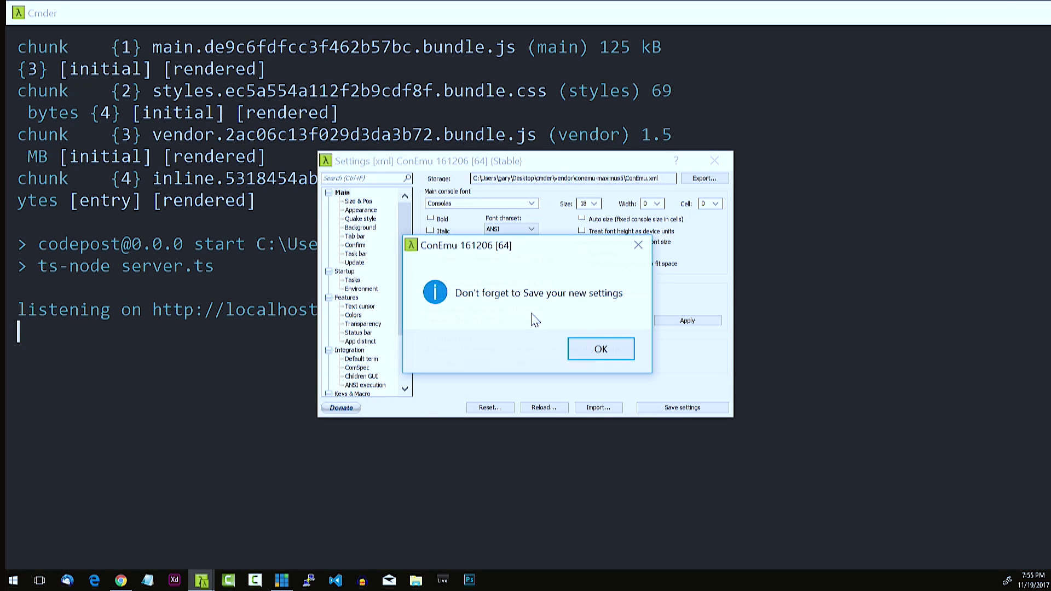
pyautogui.click(601, 350)
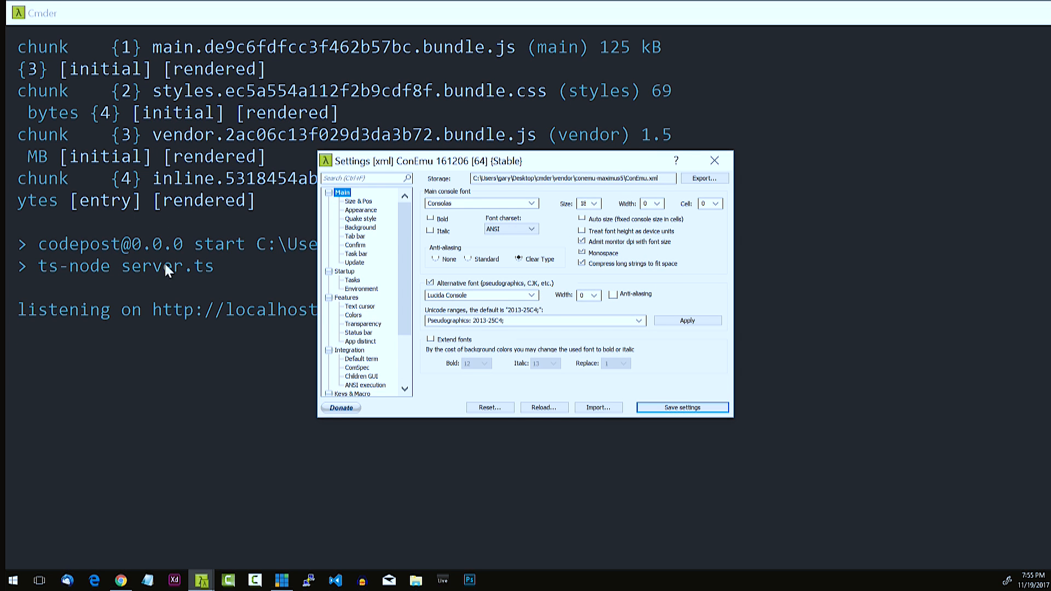